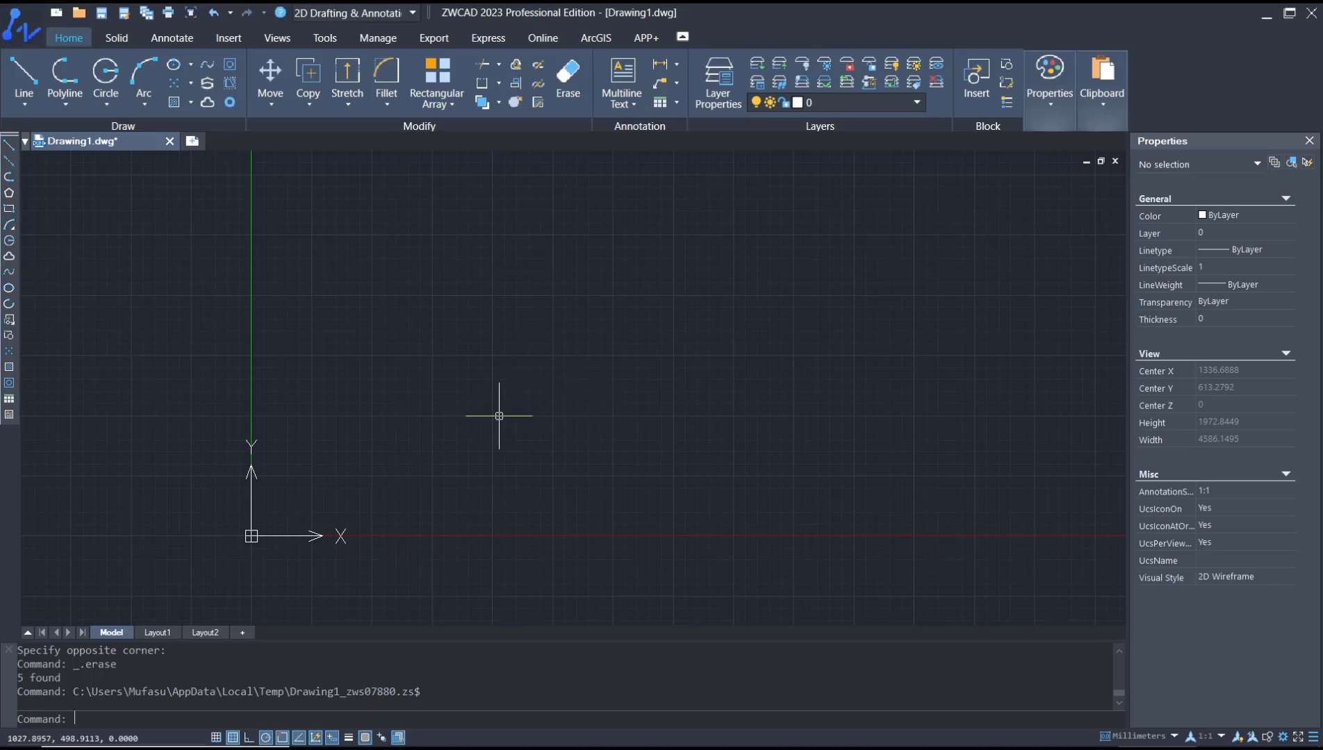
text(REC)
- Draw a small square with the rectangle tool
key(Return)
click(467, 365)
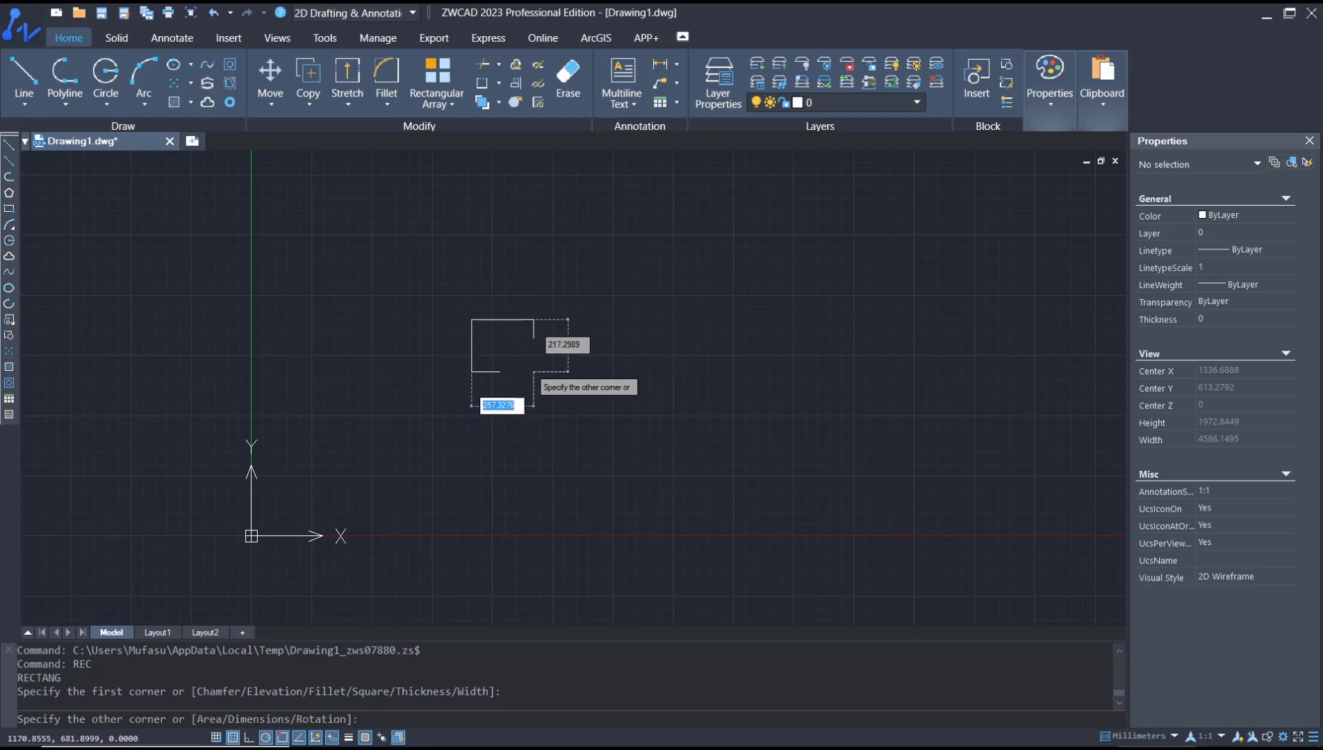
click(534, 320)
mouse_move(703, 435)
middle_down()
mouse_move(676, 509)
mouse_move(689, 431)
mouse_move(570, 452)
middle_up()
scroll(688, 432, down, 3)
- Cancel a stray rectangle, then draw two circles, one above the other
key(Return)
click(656, 437)
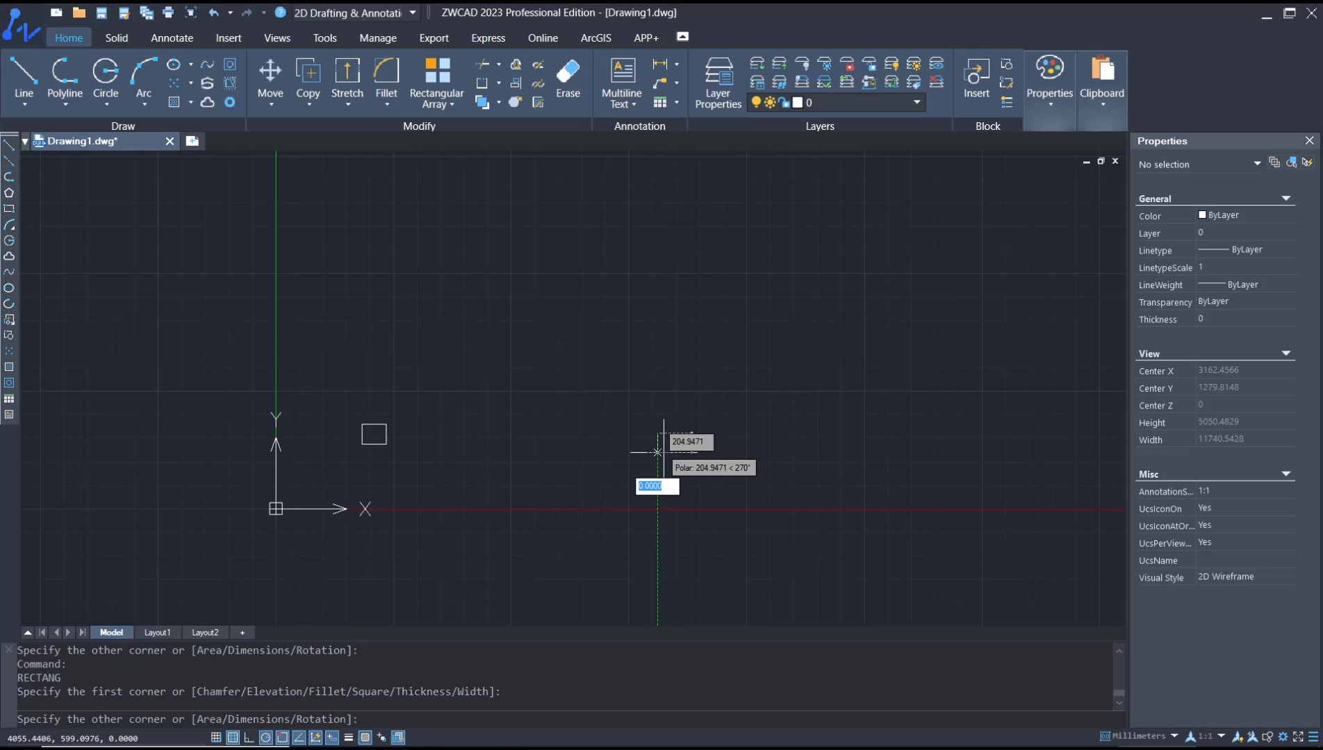
key(Escape)
text(c)
key(Return)
click(664, 436)
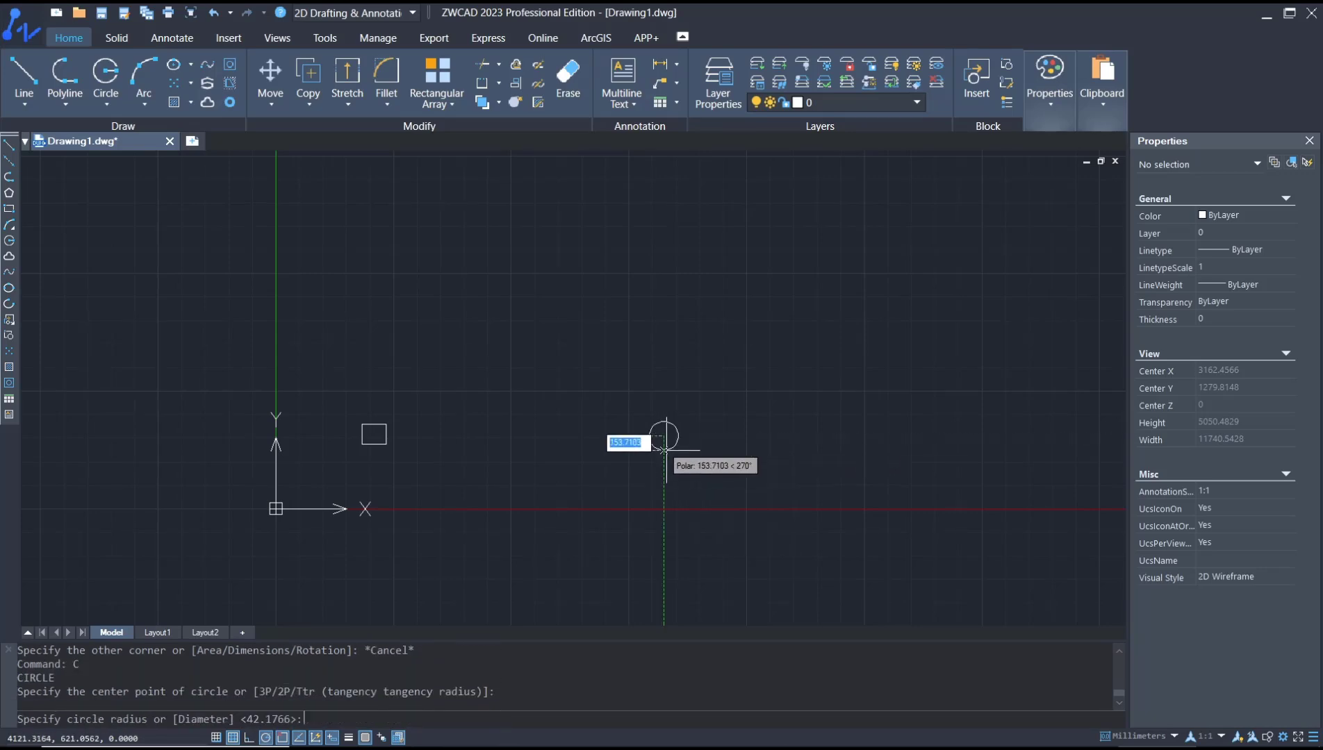
key(Return)
key(Return)
click(665, 320)
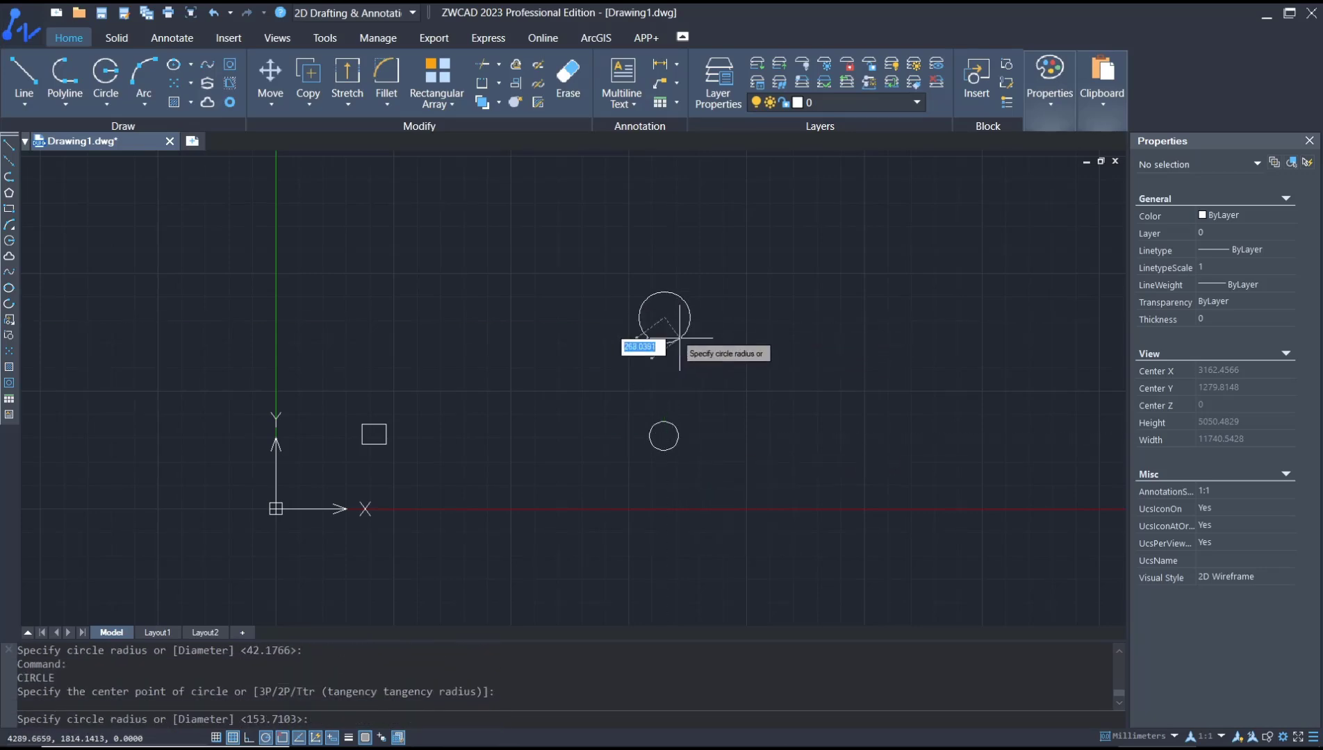
click(680, 338)
middle_drag(685, 424, 727, 373)
middle_drag(626, 527, 601, 464)
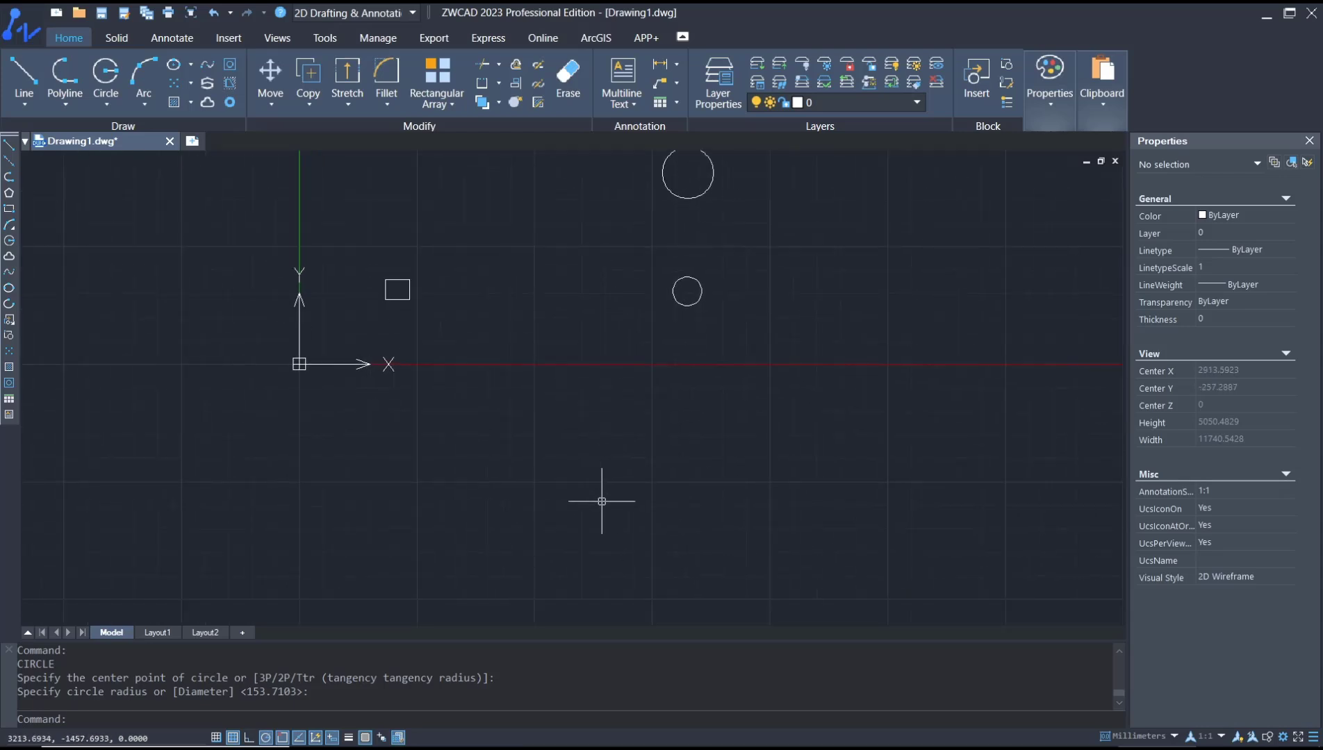
text(c)
- Draw a third small circle at the lower left
key(Return)
click(463, 524)
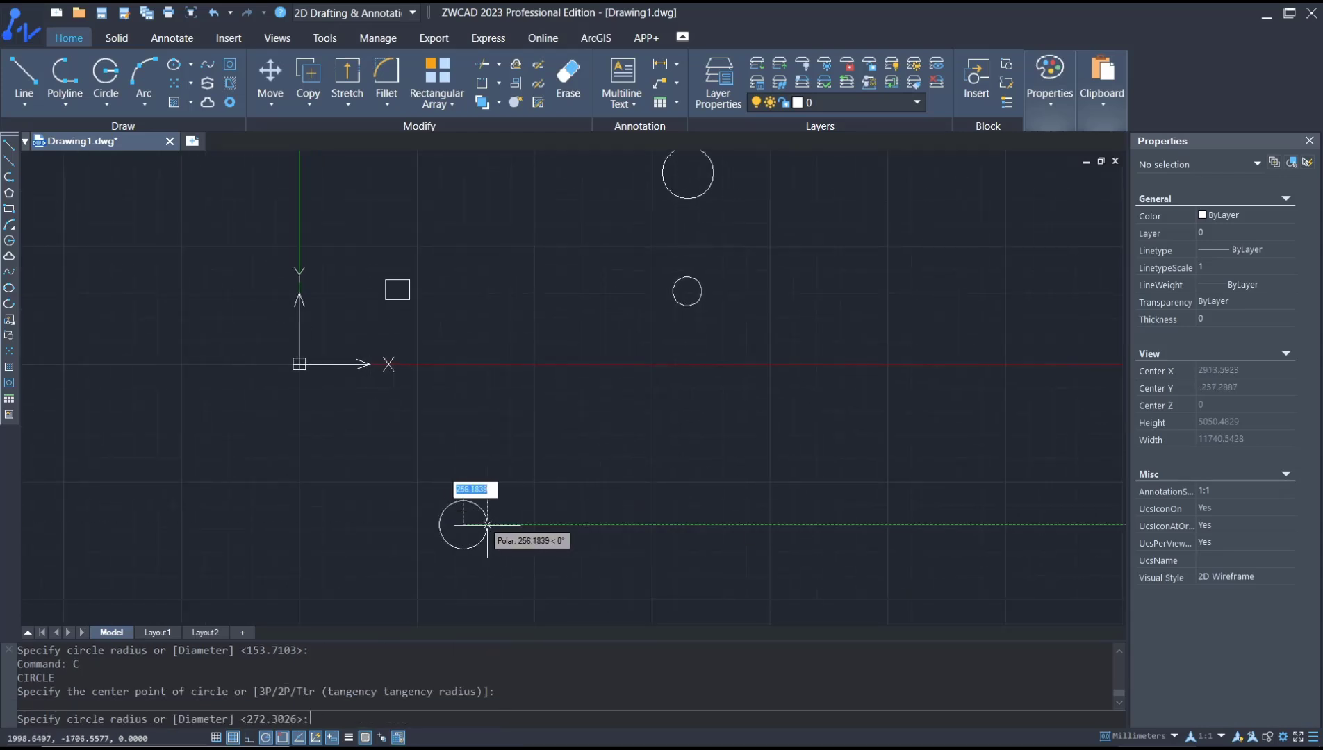
click(481, 524)
text(p)
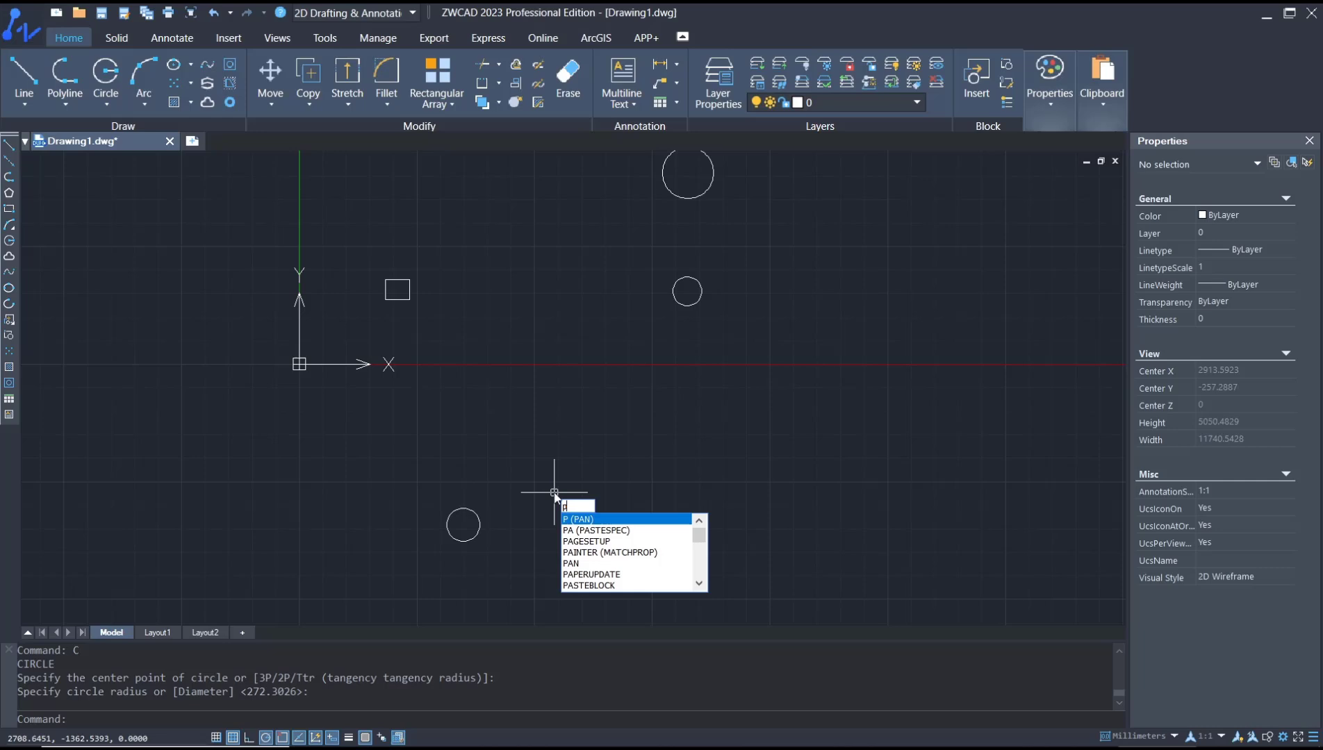
text(li)
- Draw a zigzag polyline from the third circle's centre through three more points
key(Return)
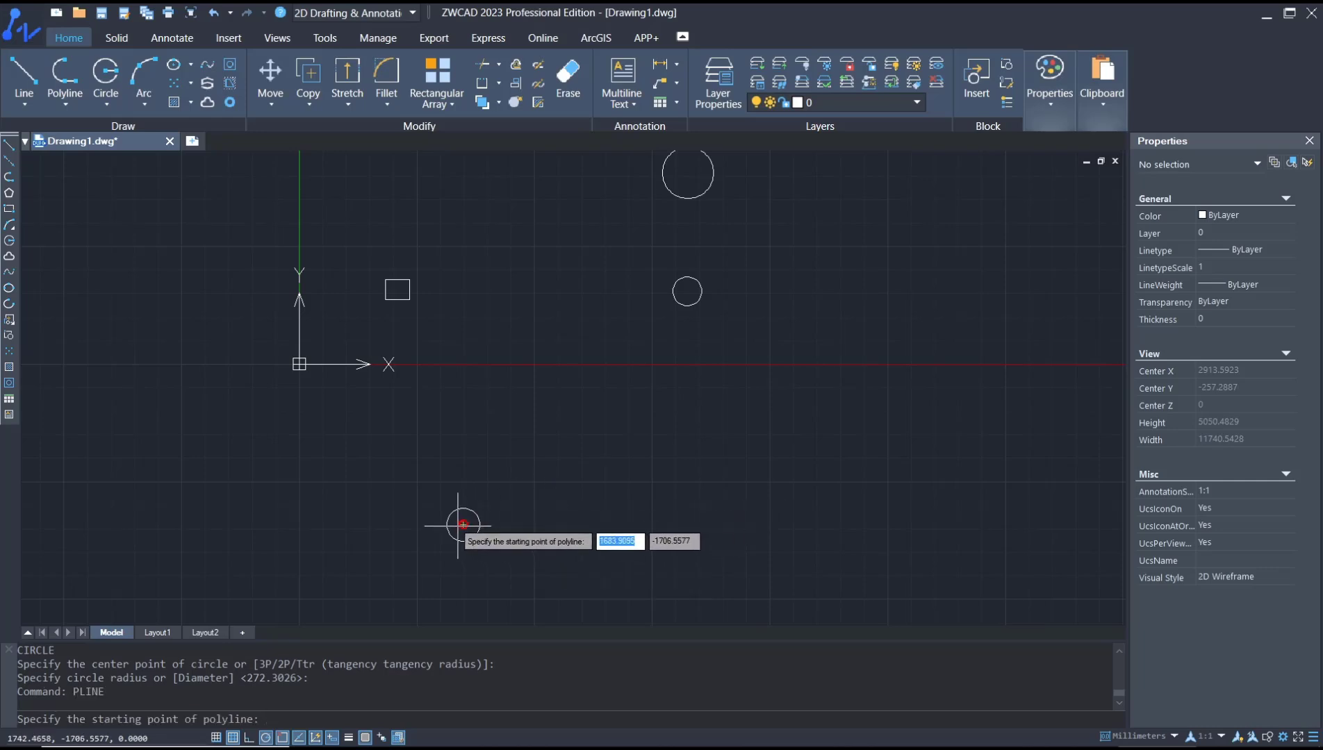
click(464, 524)
click(629, 443)
click(807, 510)
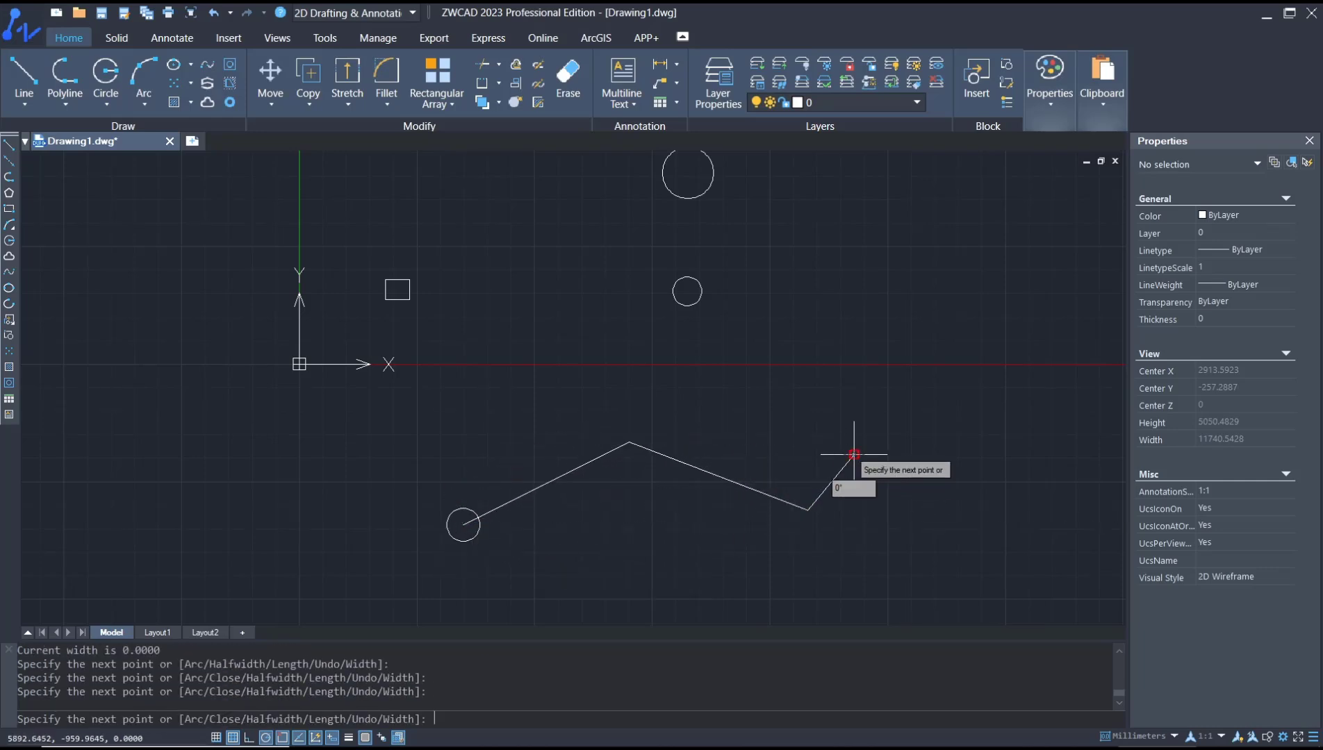
click(854, 454)
key(Return)
middle_drag(516, 413, 561, 485)
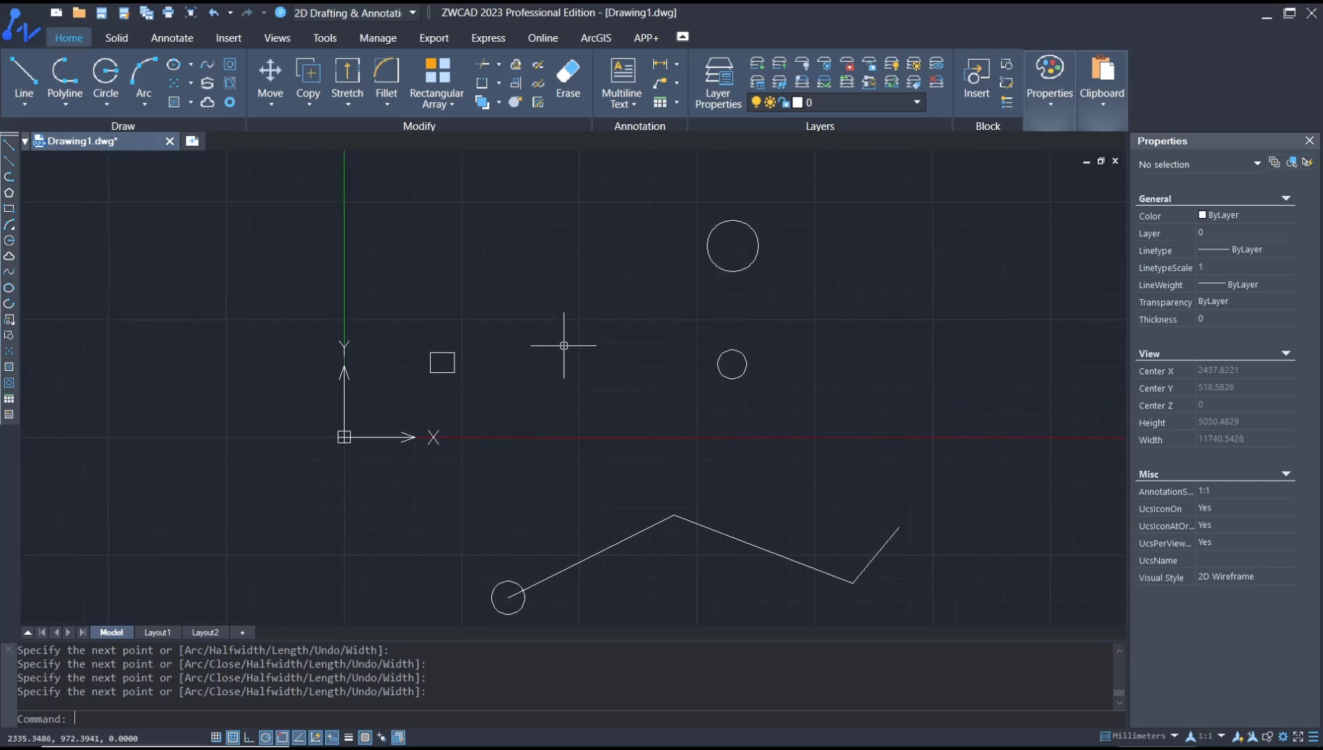
text(array)
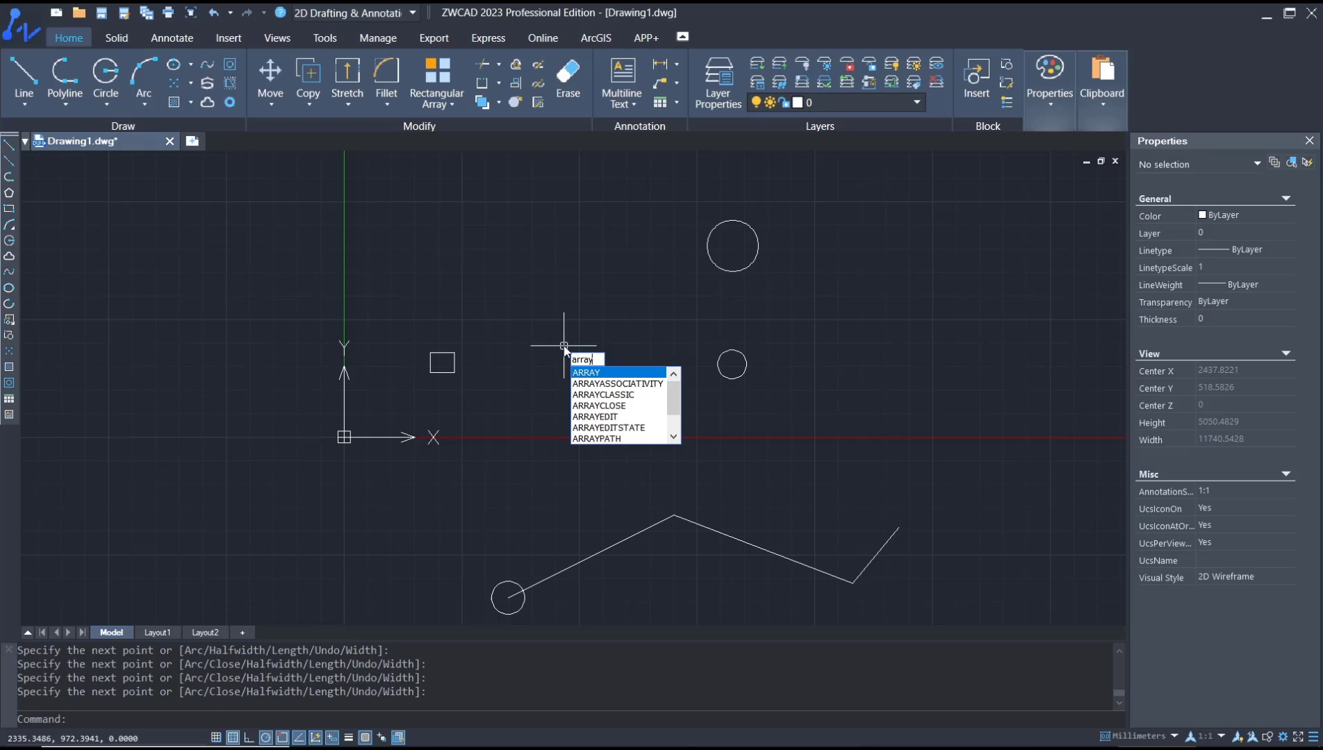
- Start a rectangular array of the small square, previewing four columns by three rows
key(Return)
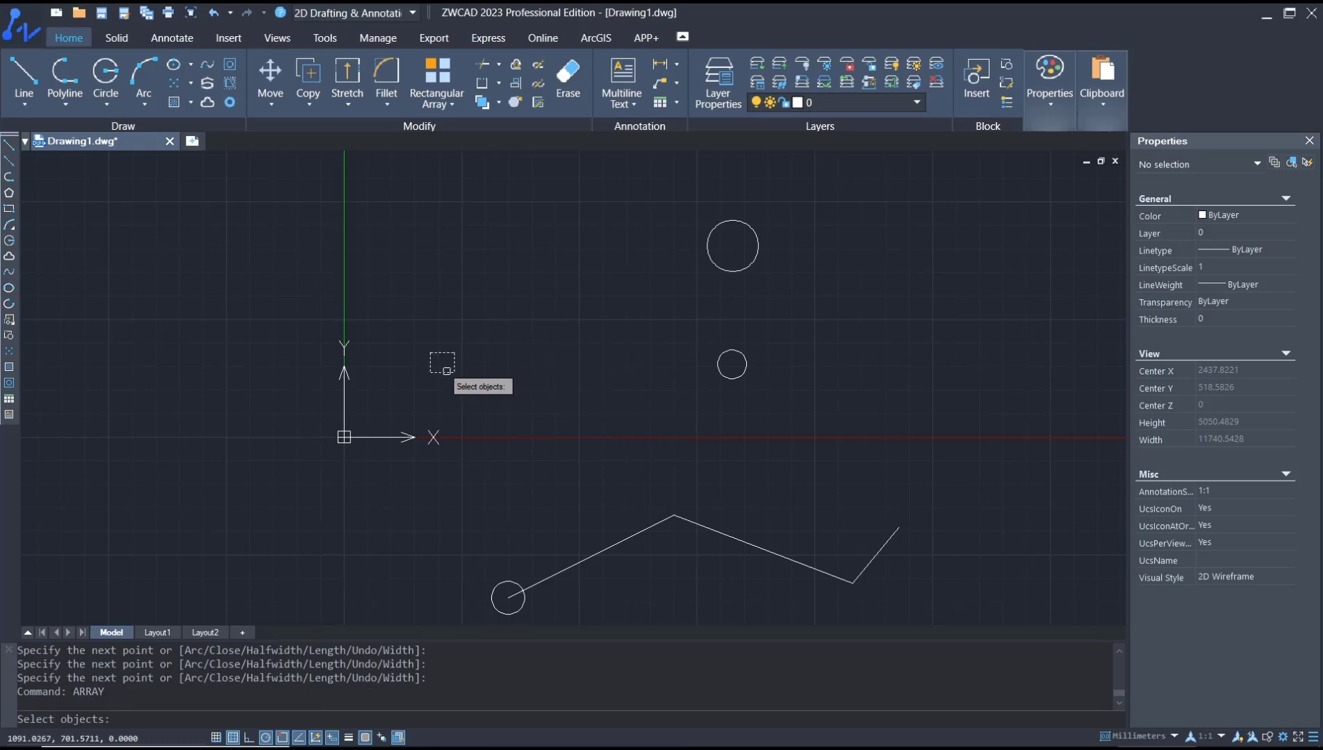
click(446, 369)
key(Return)
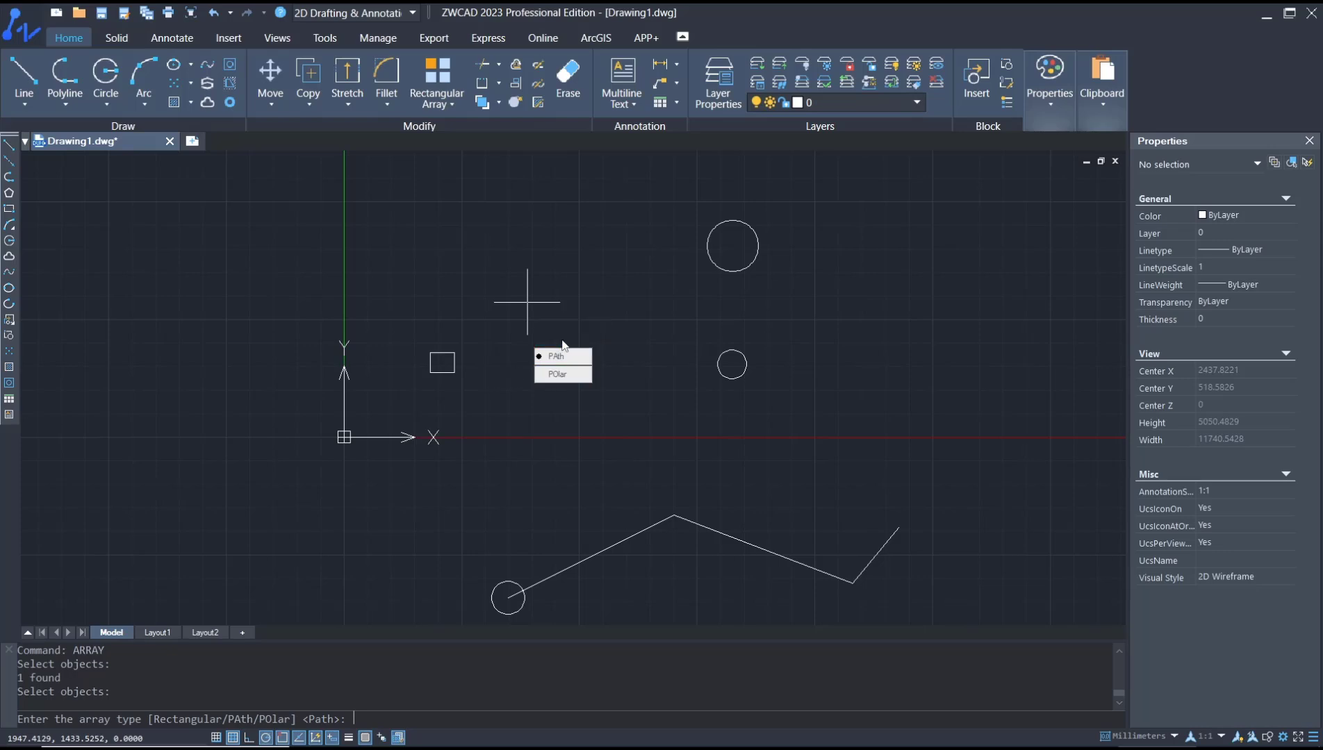
text(R)
key(Return)
scroll(452, 353, up, 2)
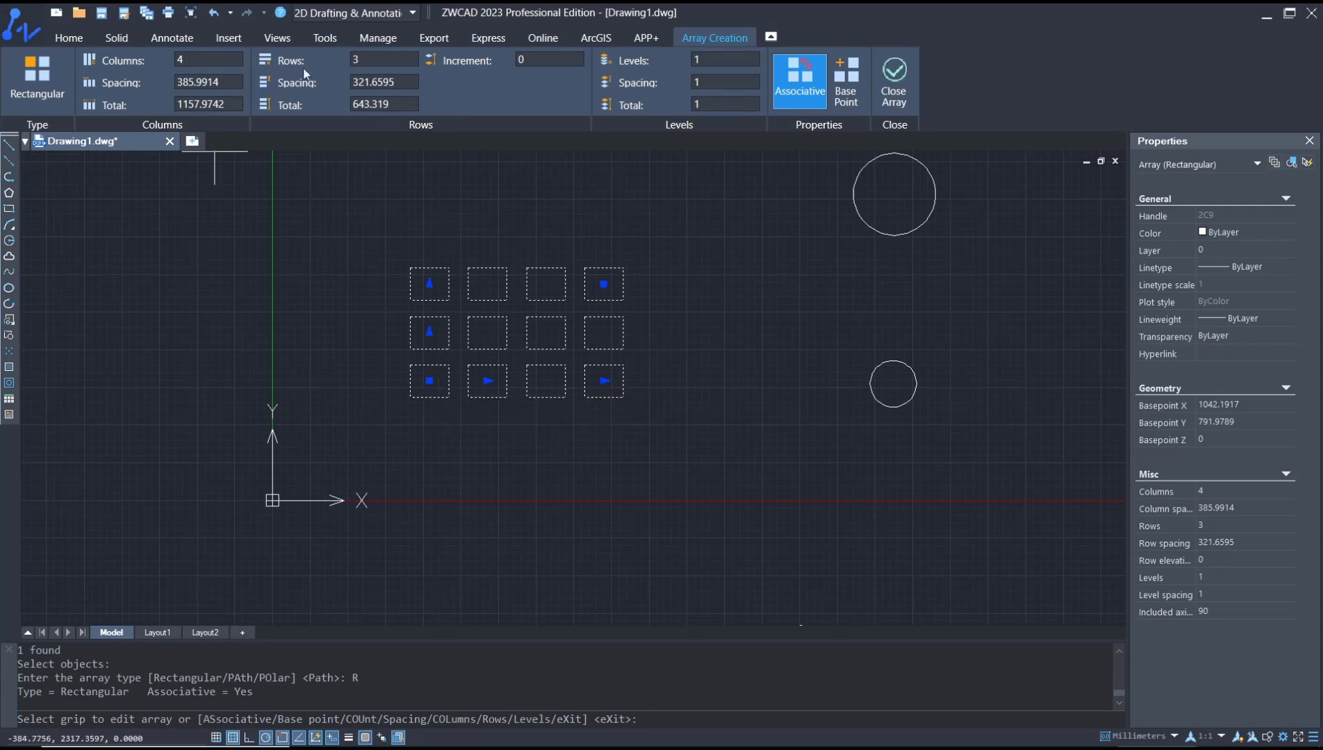
- Give the square array 4 rows, 1200 total column width and 350 row spacing, then close it
click(357, 62)
double_click(357, 65)
text(4)
key(Return)
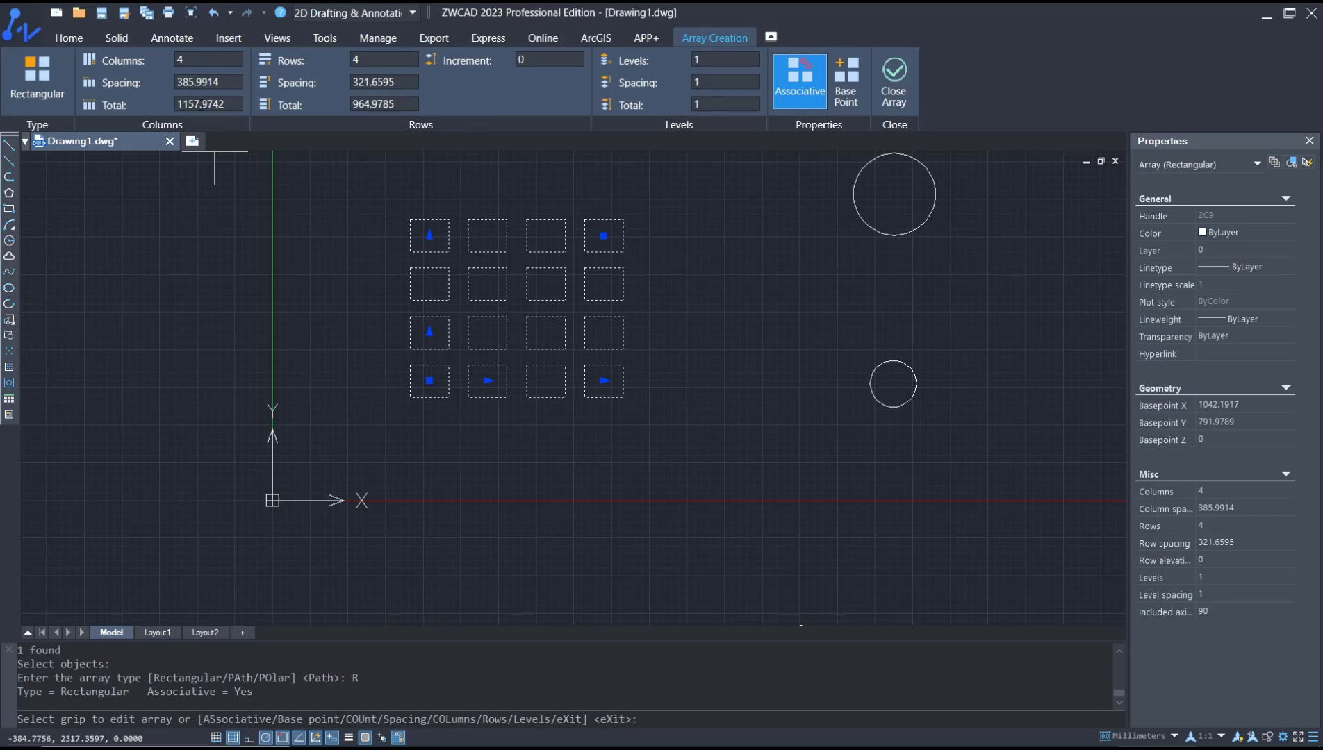
drag(227, 103, 206, 103)
text(1200)
key(Return)
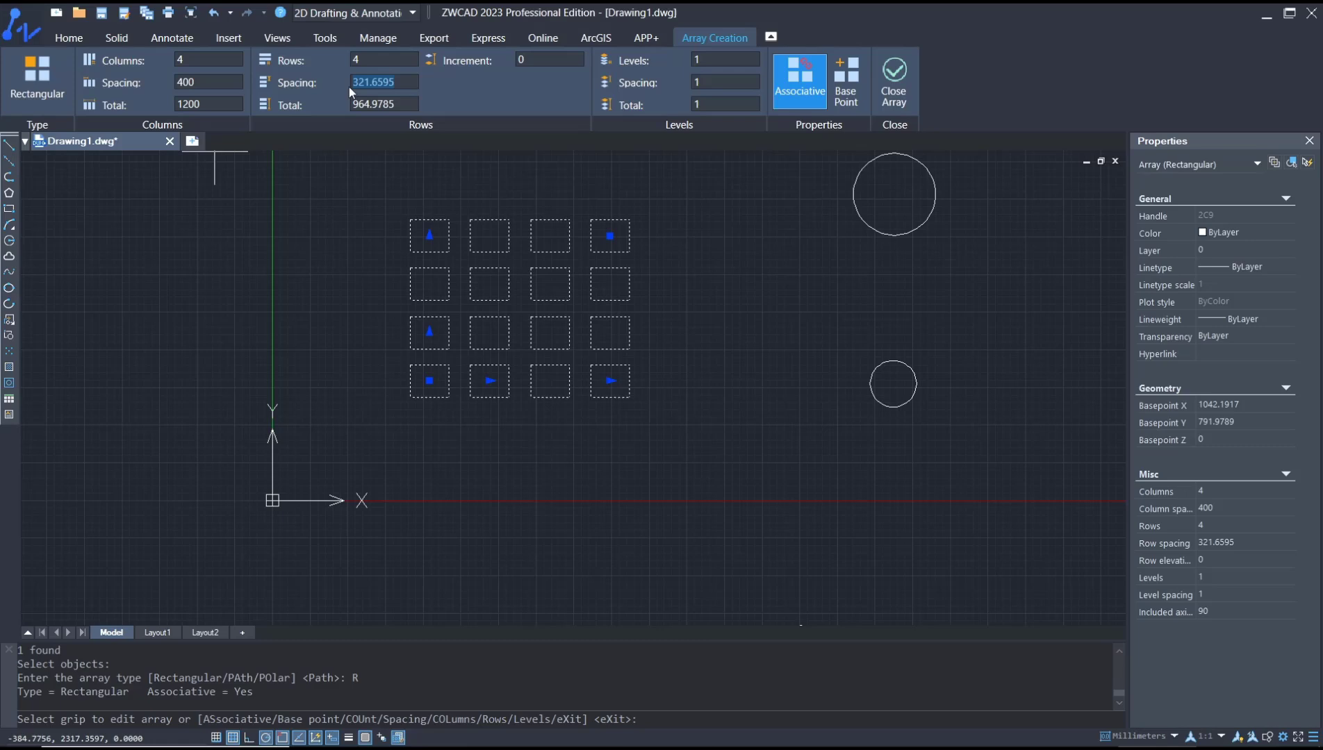
text(350)
key(Return)
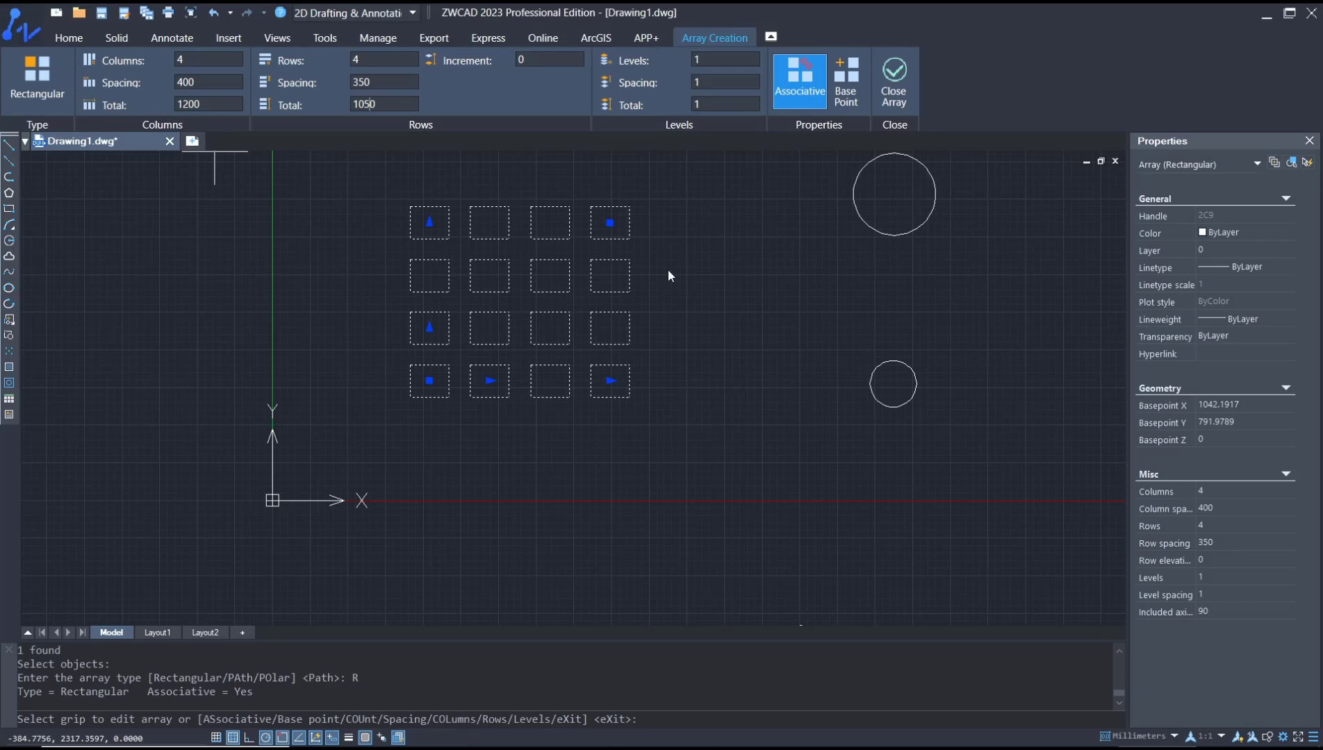
click(894, 81)
middle_drag(833, 277, 655, 284)
scroll(662, 304, down, 3)
scroll(628, 325, up, 1)
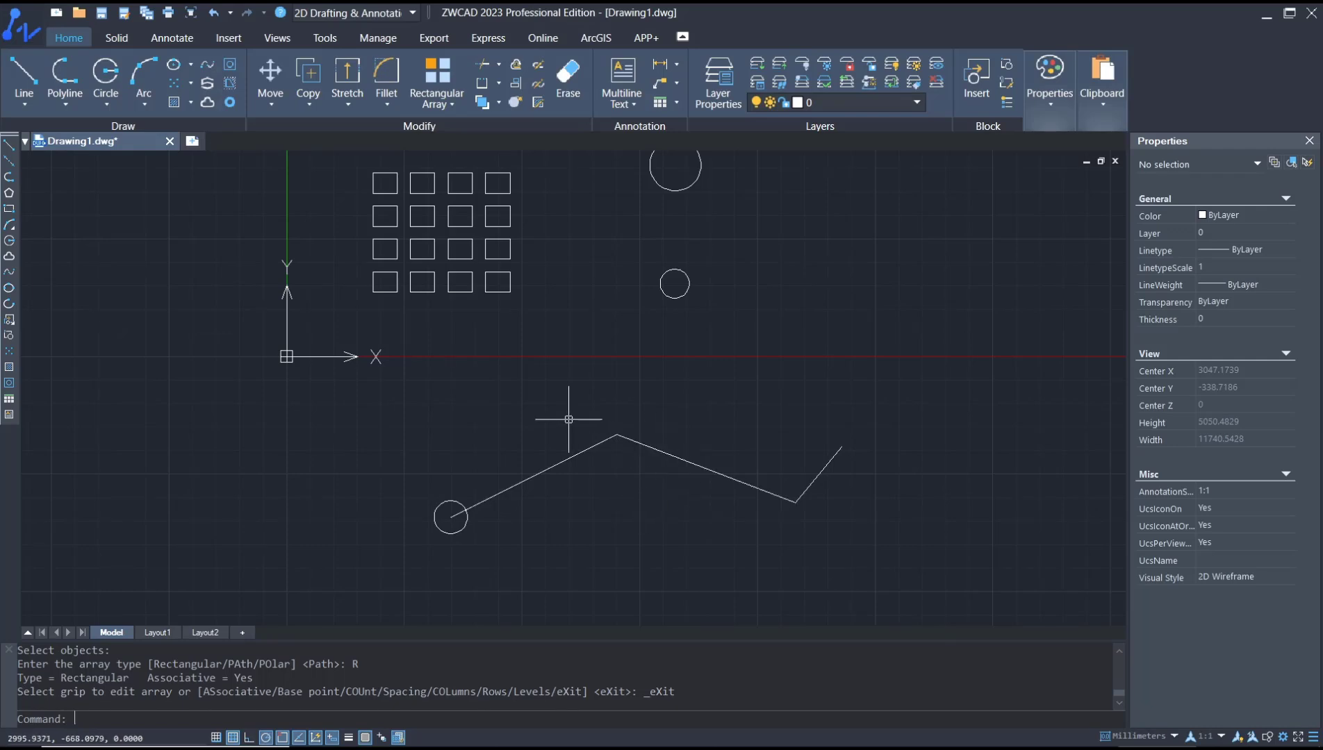
text(array)
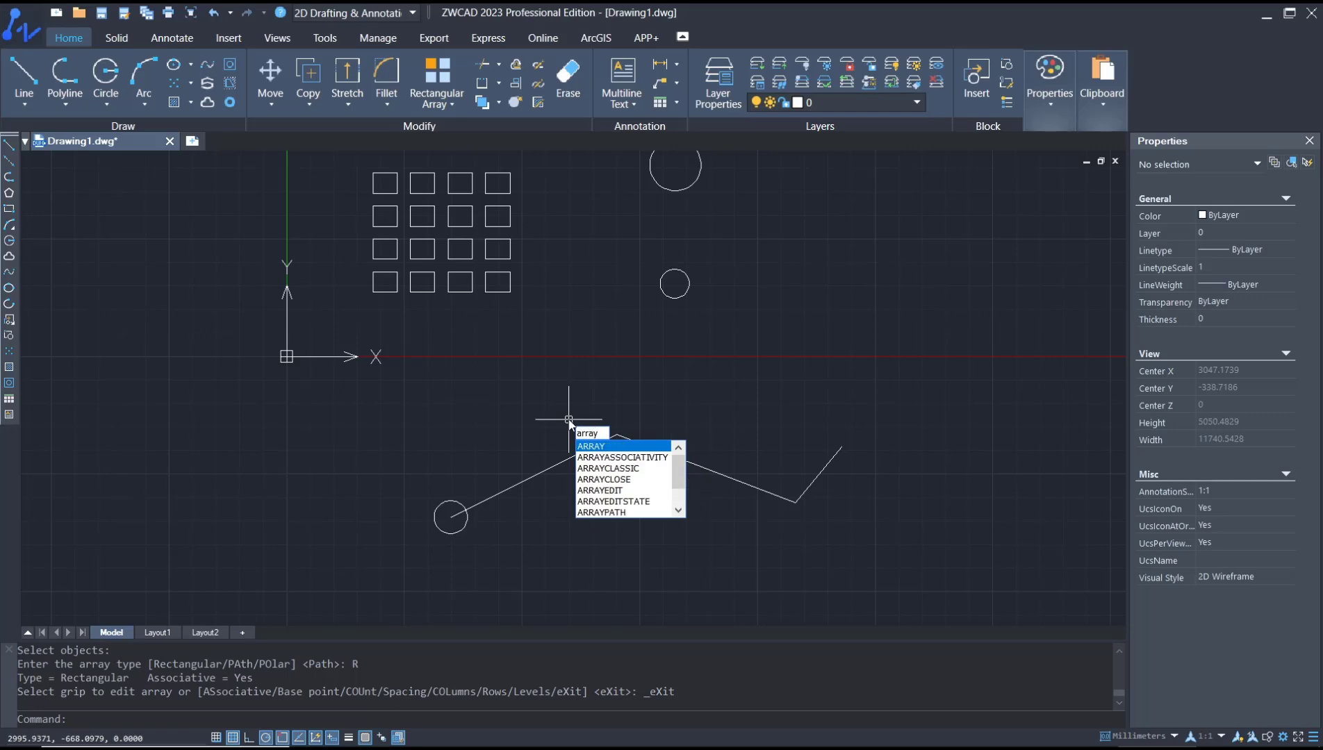
- Path-array the small circle along the zigzag polyline, producing ten circles
key(Return)
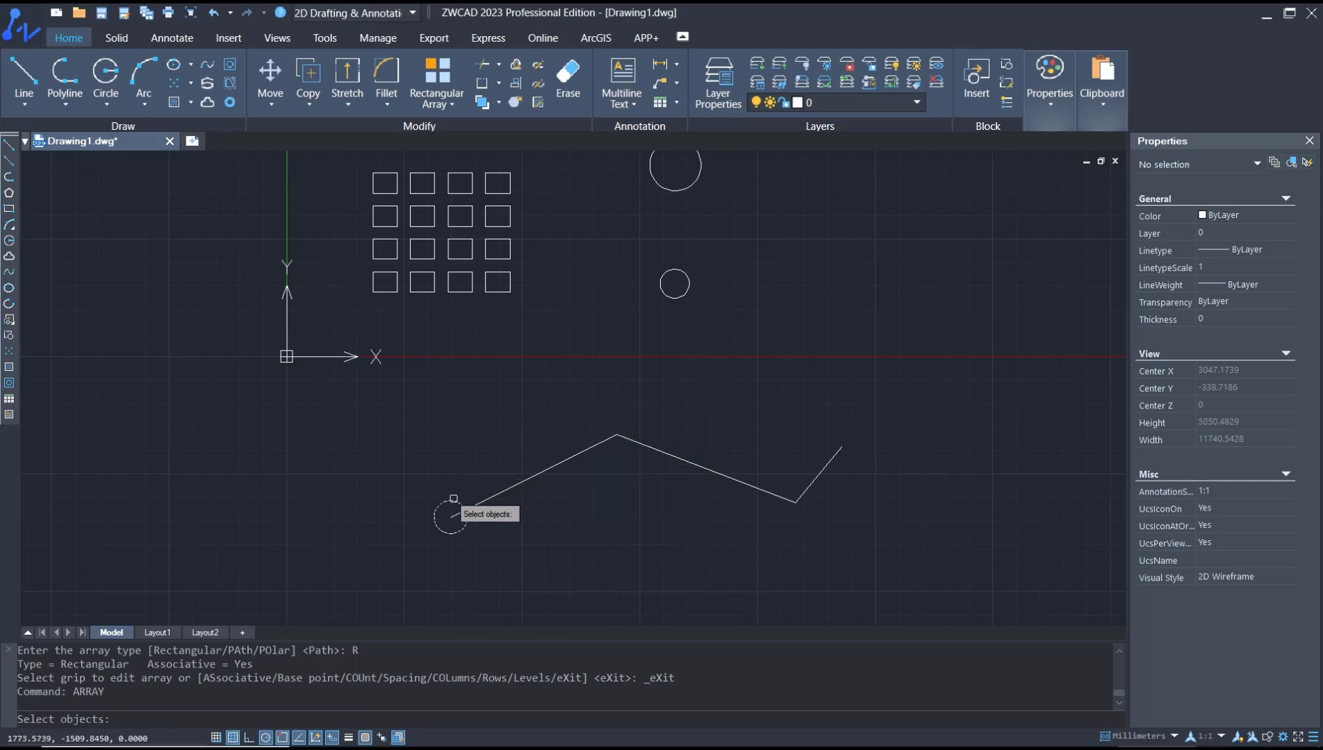
click(453, 513)
key(Return)
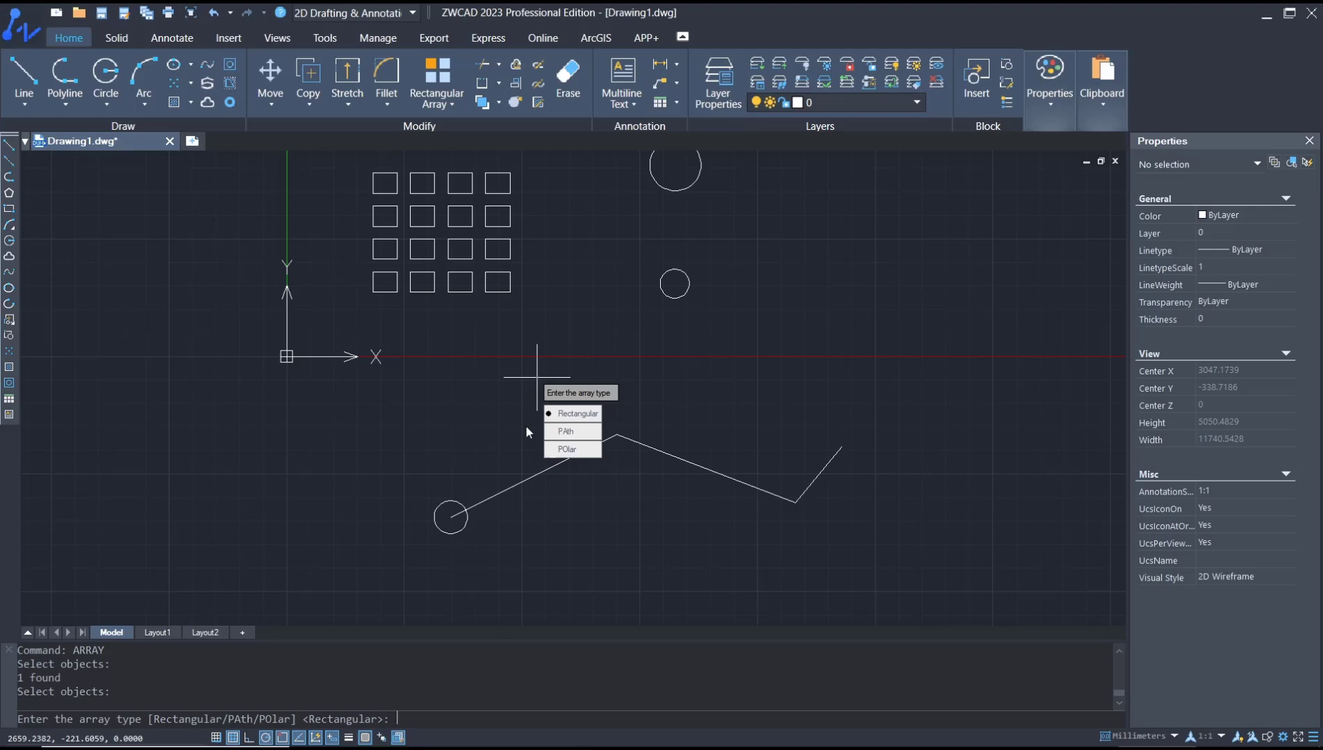
click(568, 431)
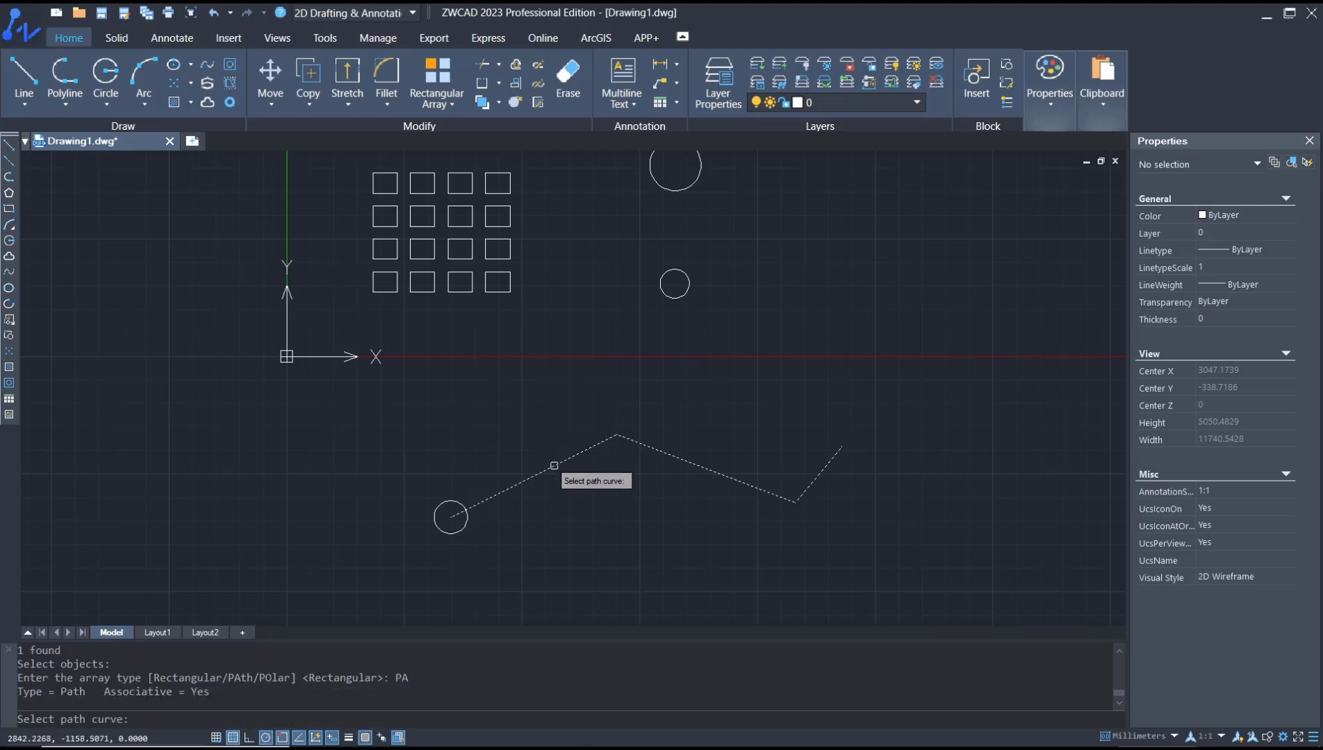
click(555, 467)
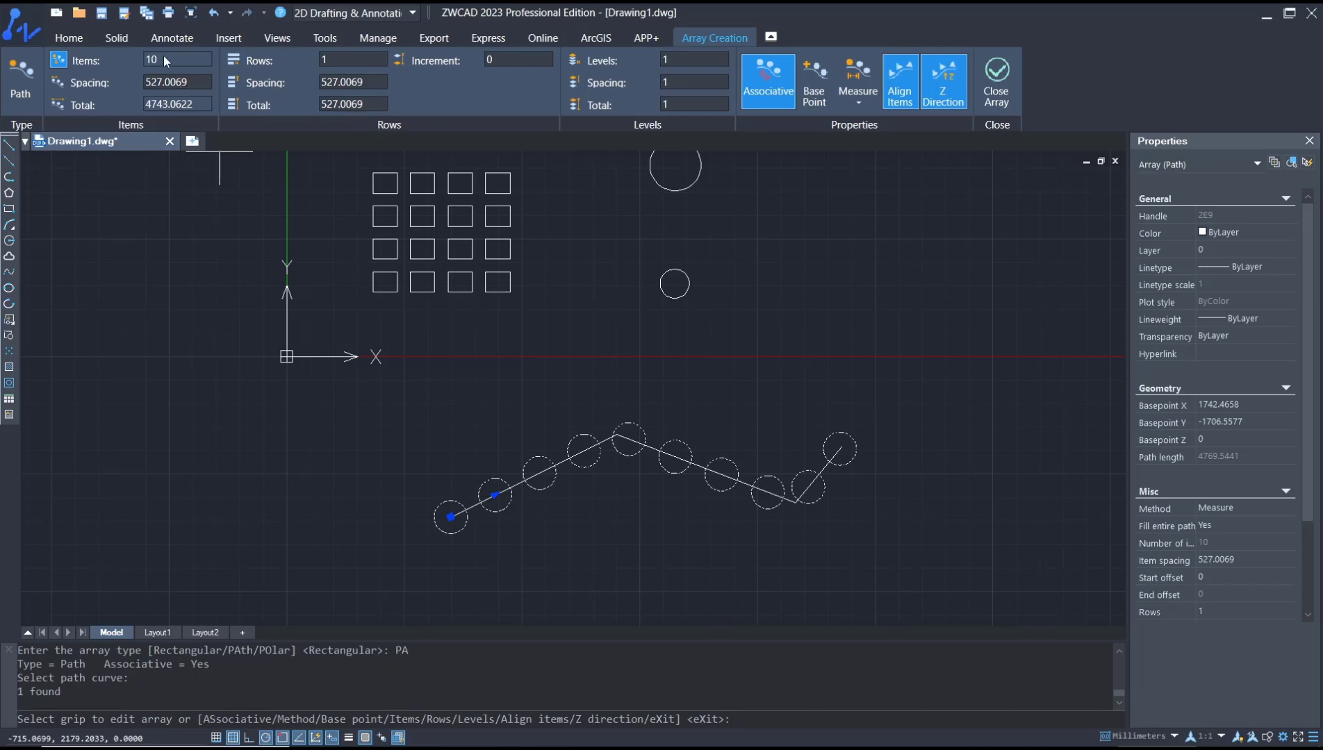
click(997, 81)
middle_drag(818, 313, 750, 383)
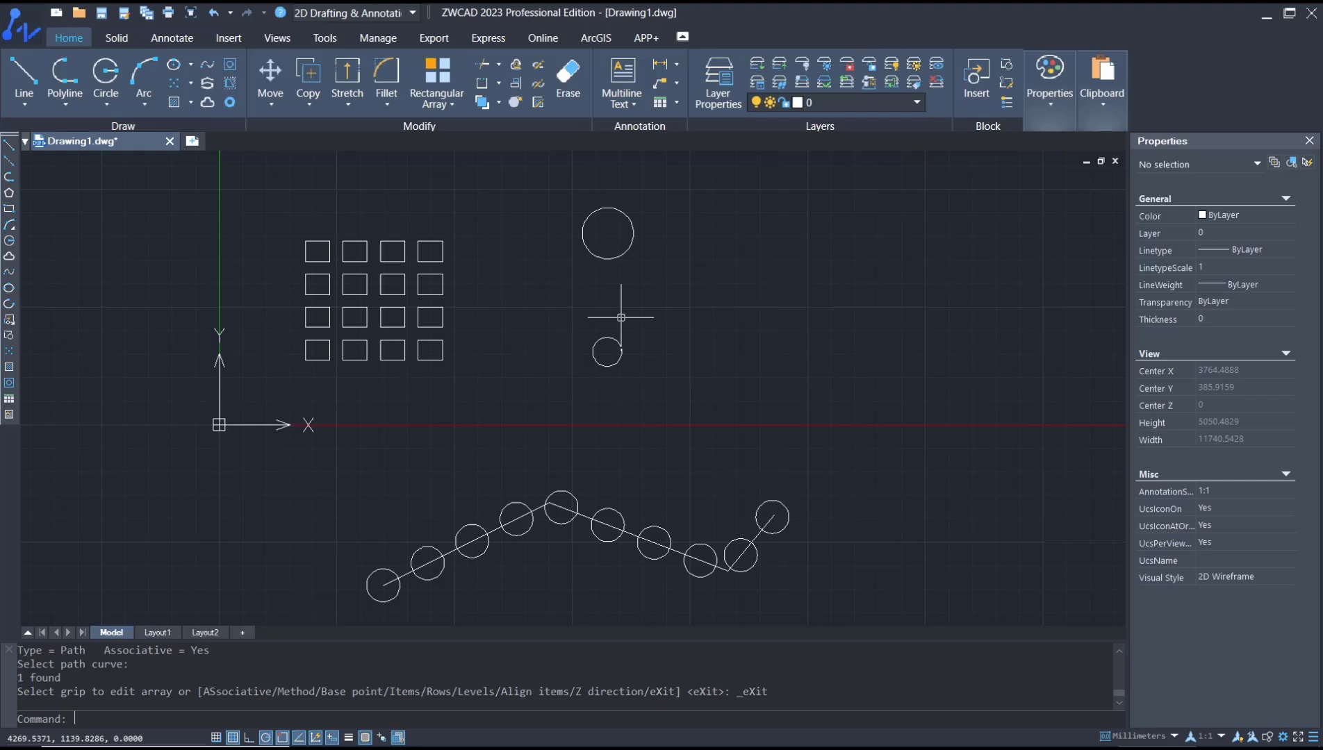
text(array)
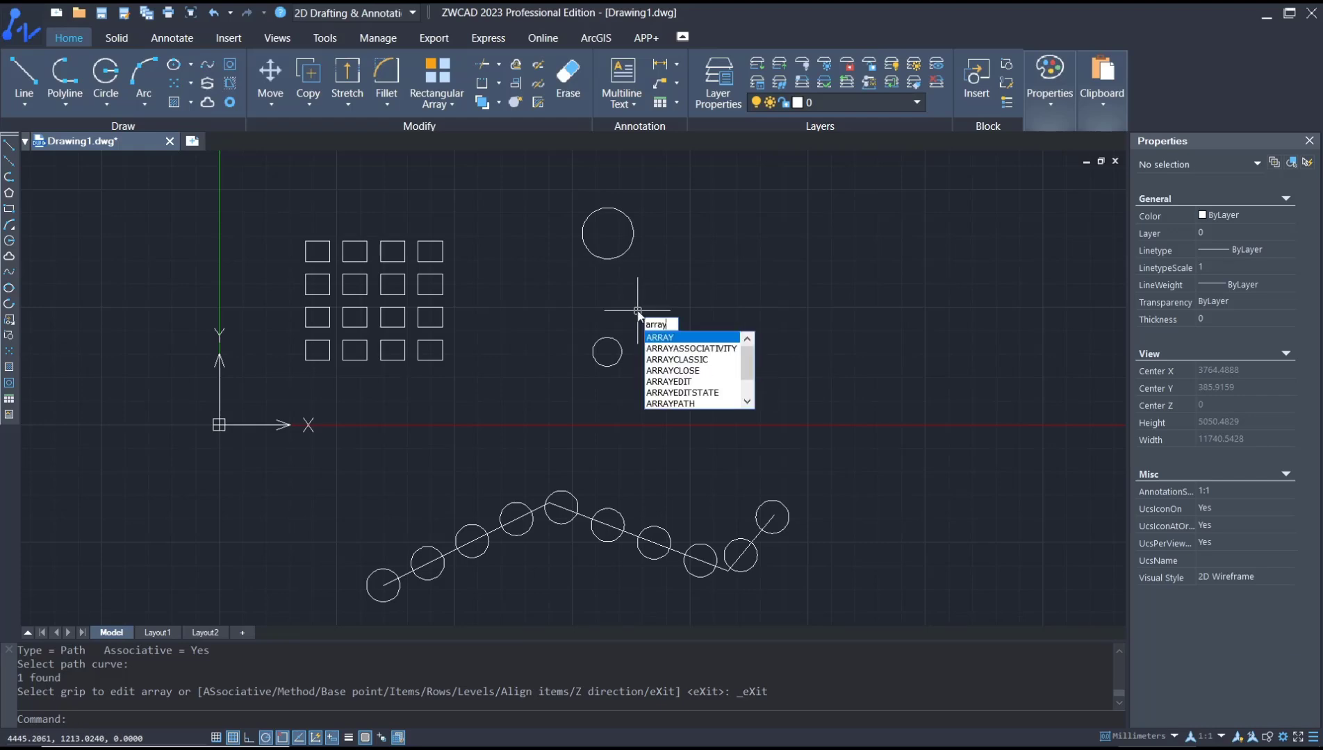
- Start a polar array of the large top circle, centred on the small circle's centre
key(Return)
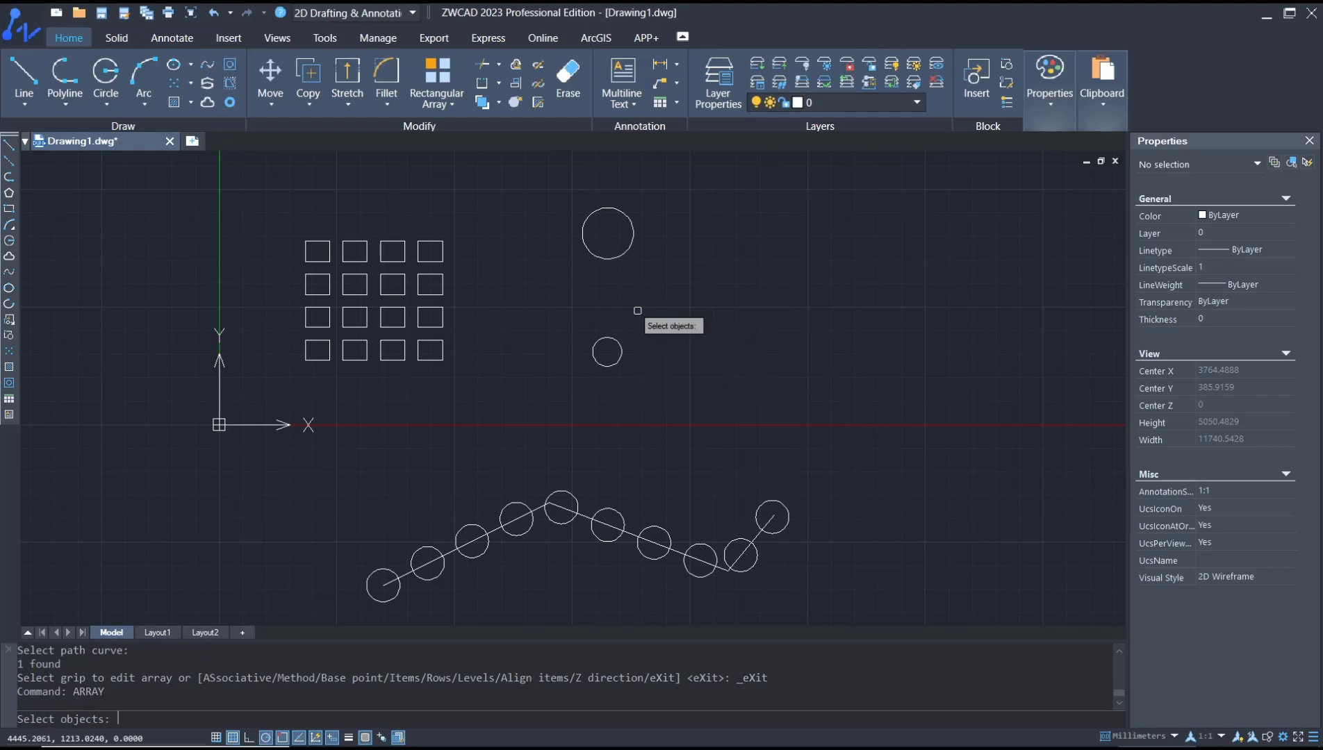
click(627, 253)
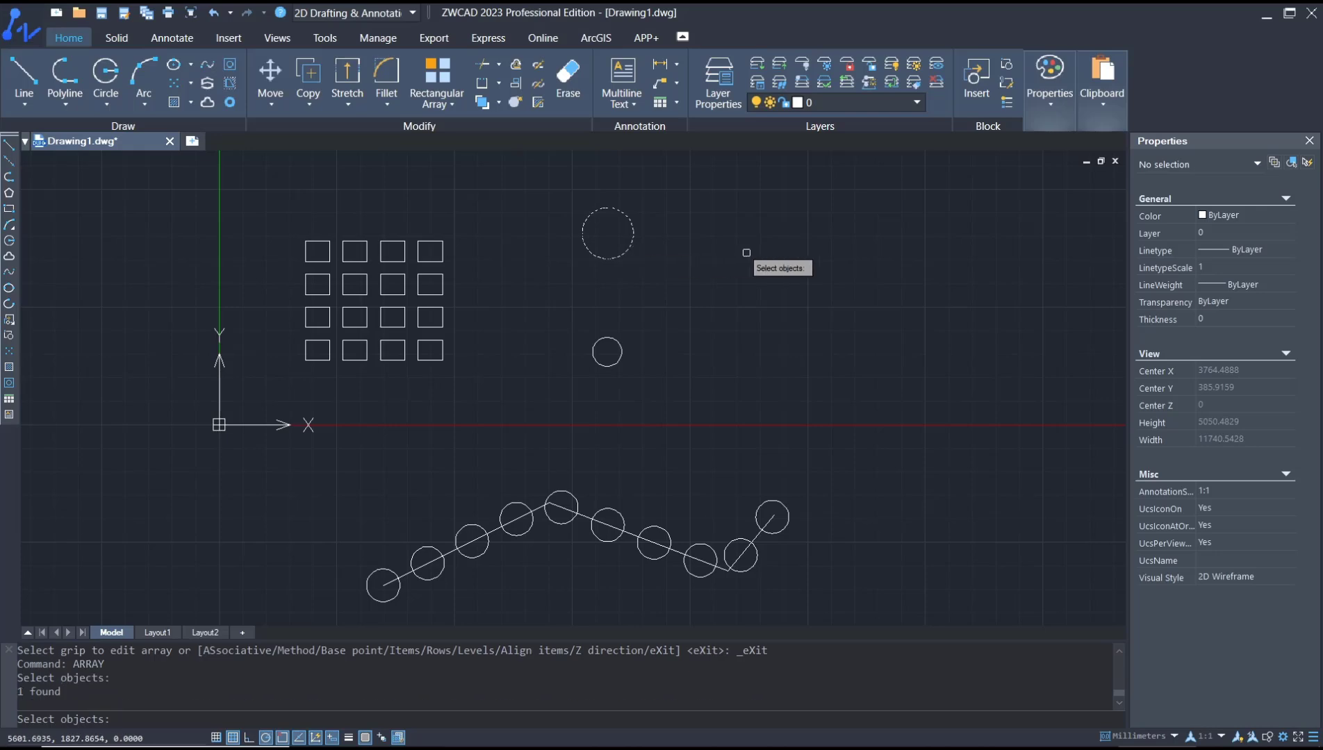
key(Return)
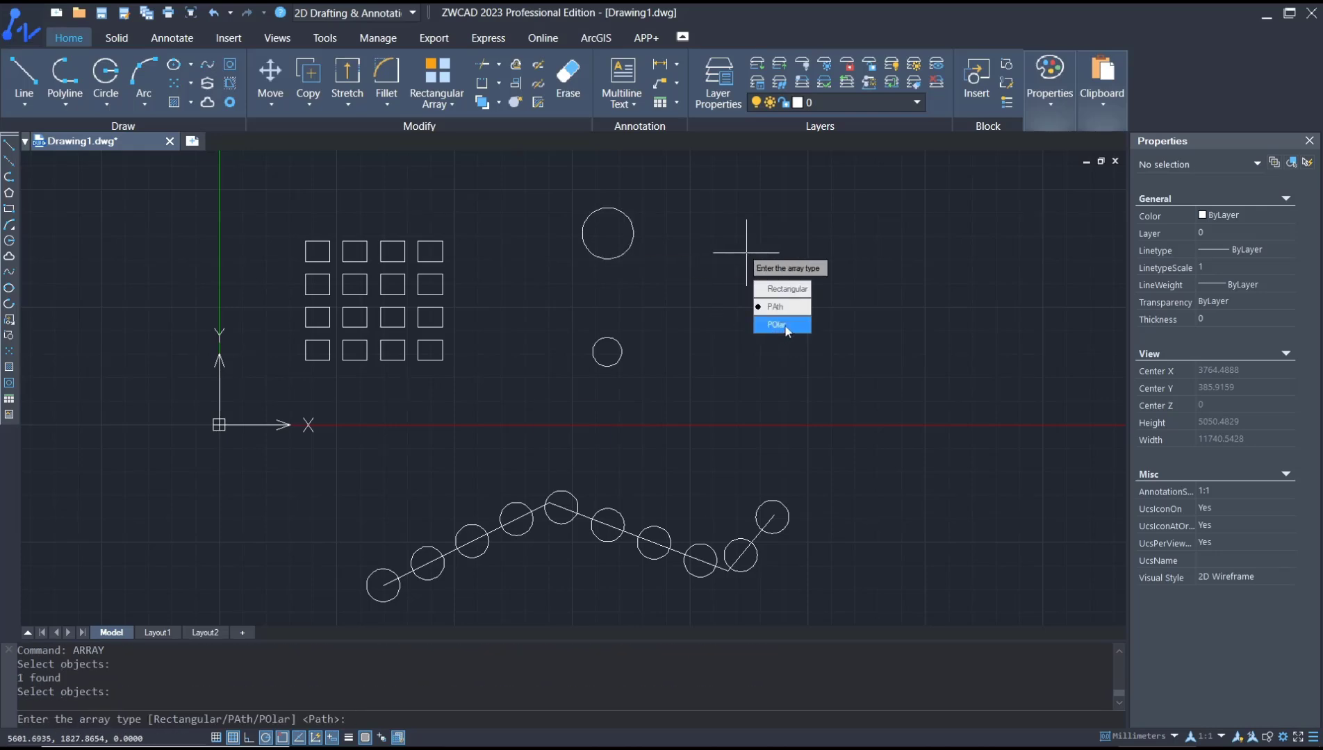
click(782, 326)
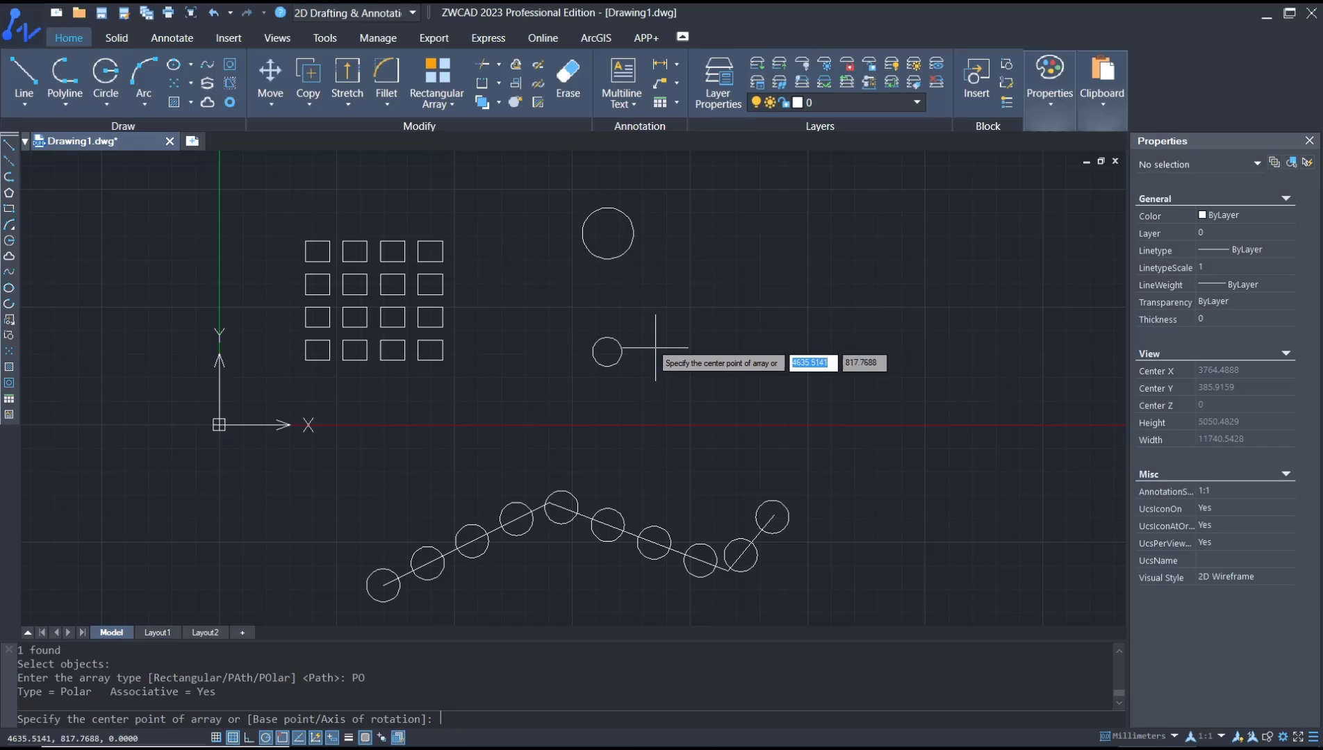
click(607, 354)
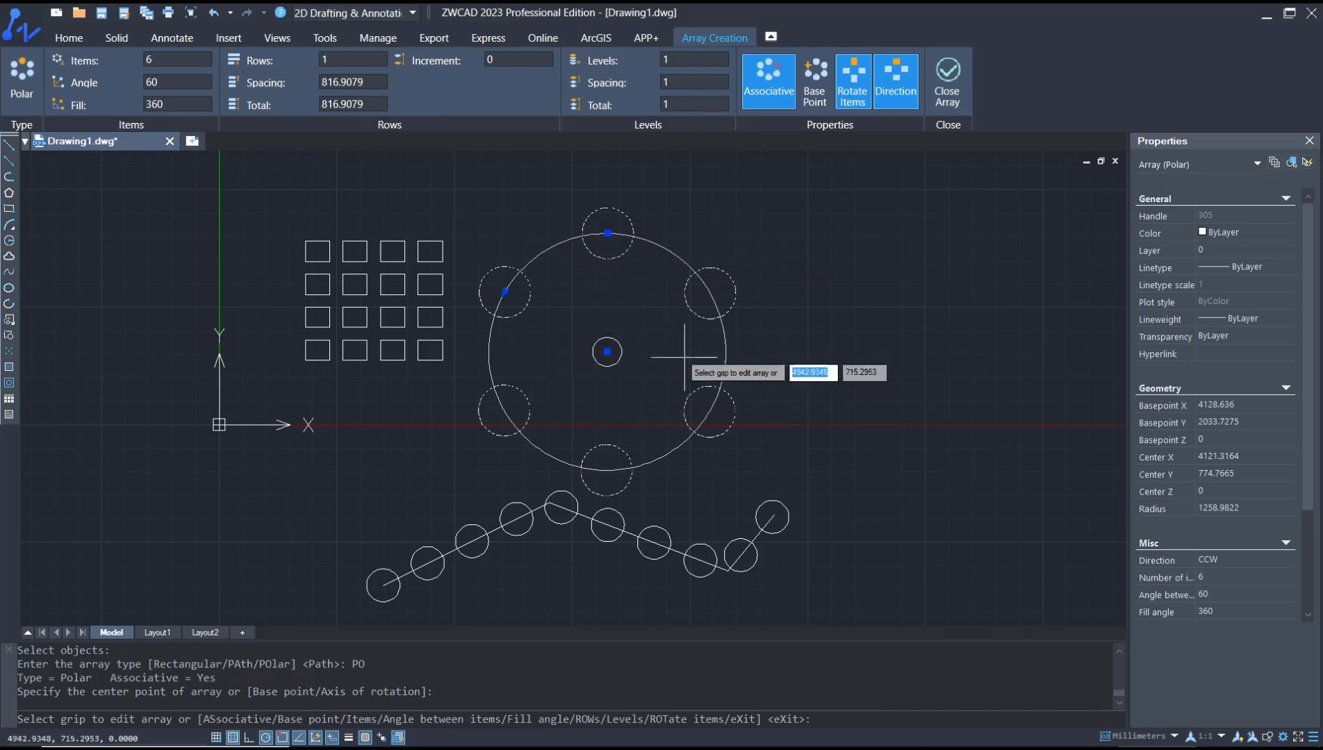
- Set the polar array to 8 items and close the array
click(145, 62)
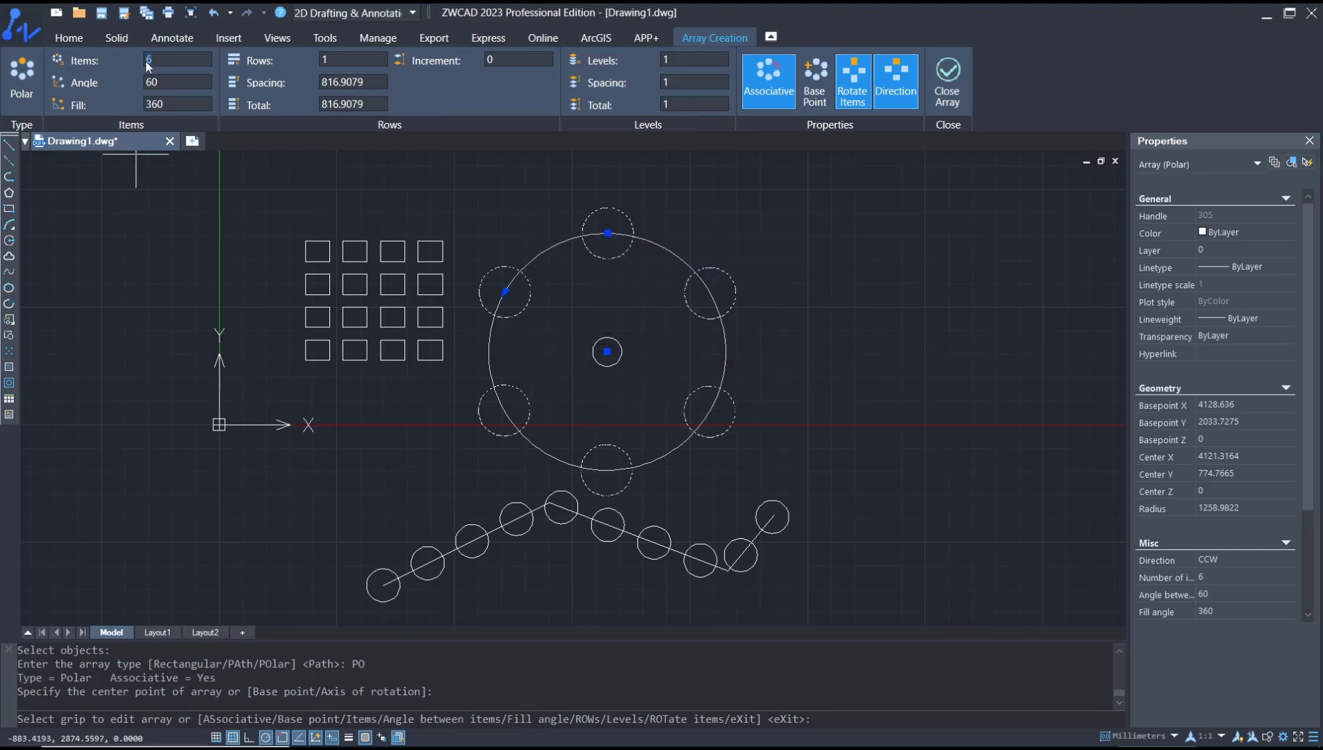
text(8)
key(Tab)
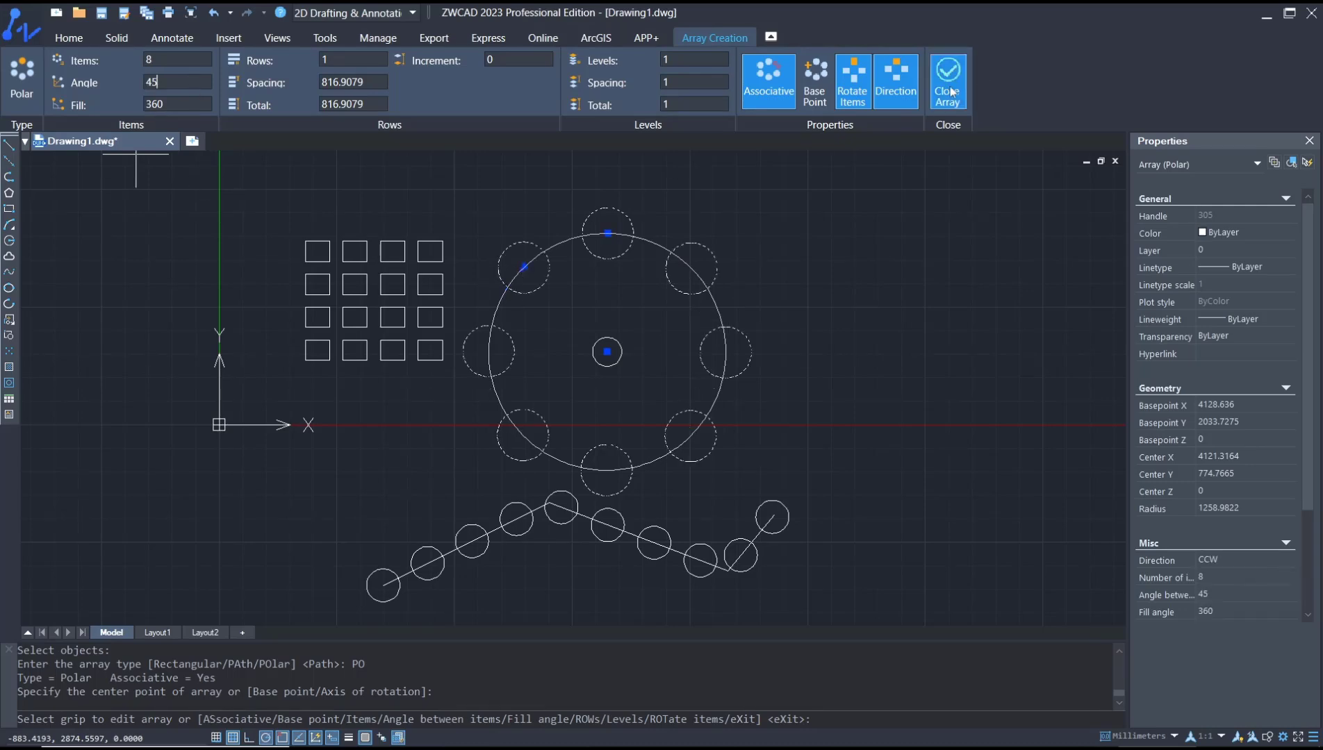
click(947, 93)
scroll(821, 317, down, 2)
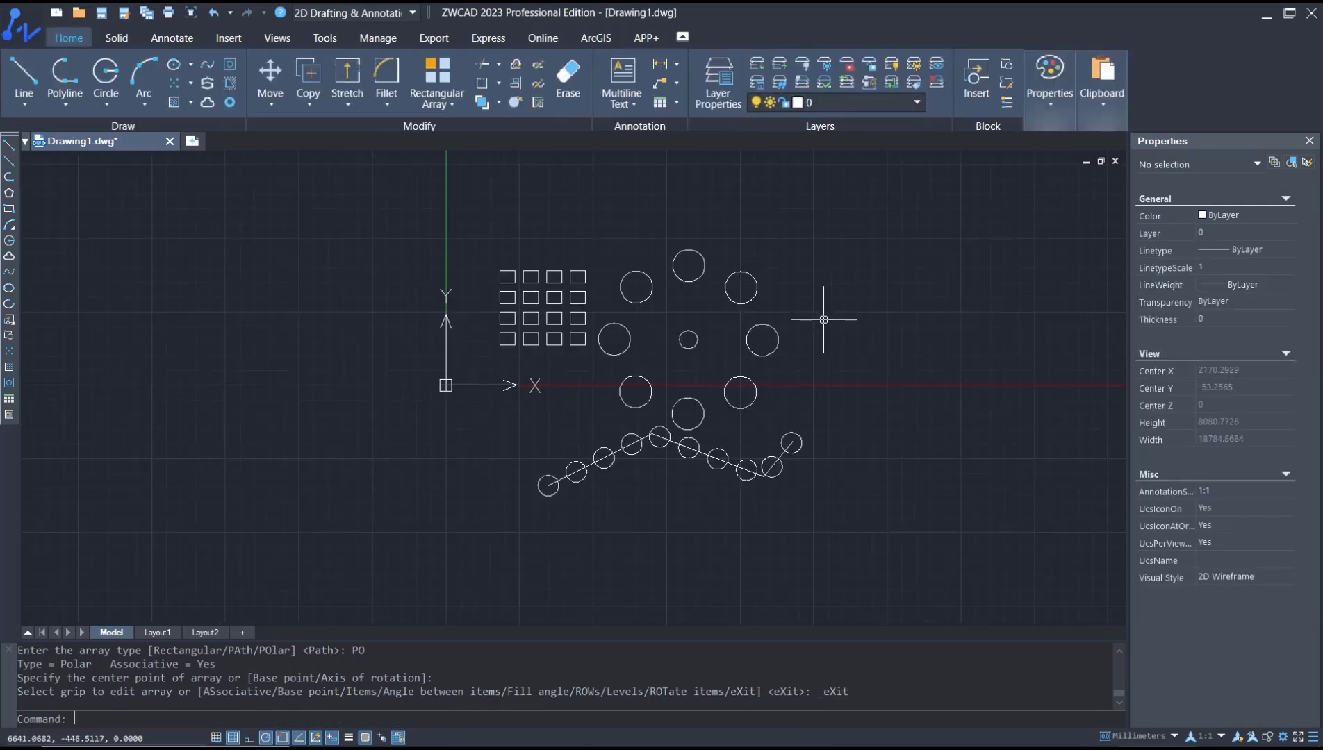
middle_drag(821, 316, 655, 339)
scroll(655, 339, up, 2)
scroll(699, 328, down, 1)
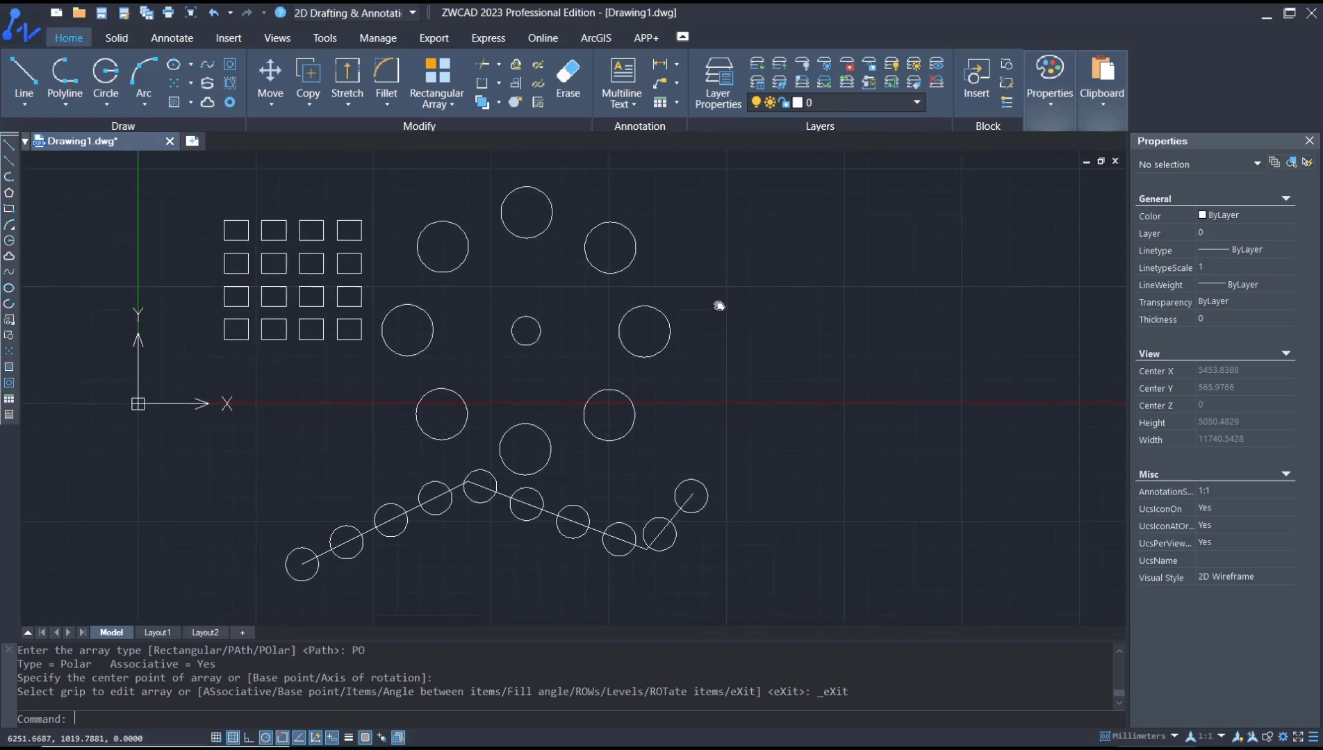